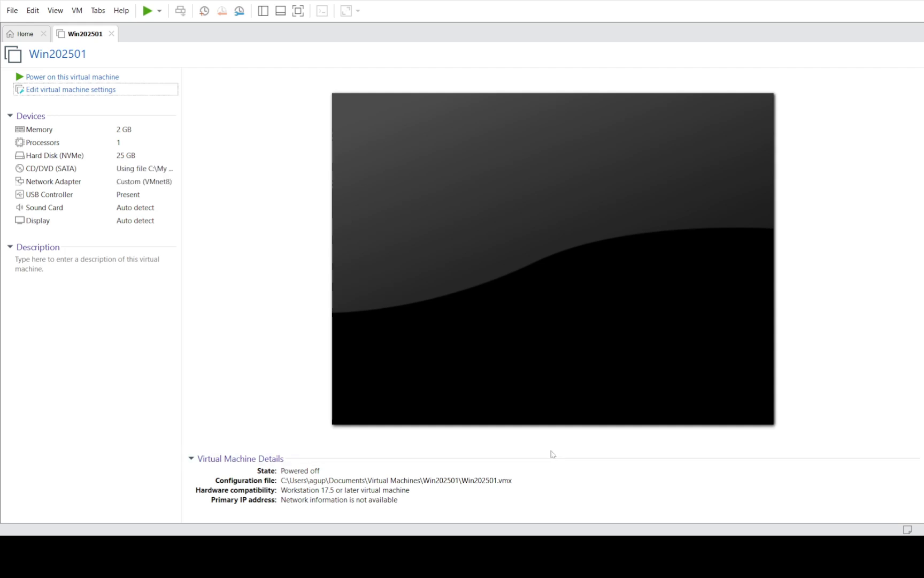
Power on Win202501 and boot it from the installation DVD into Windows Server Setup
left_click(85, 78)
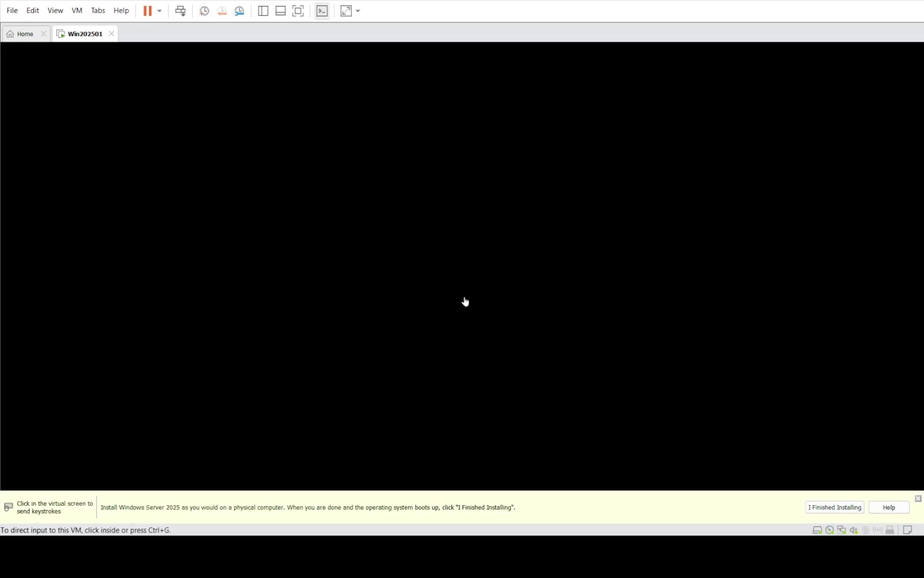
left_click(464, 301)
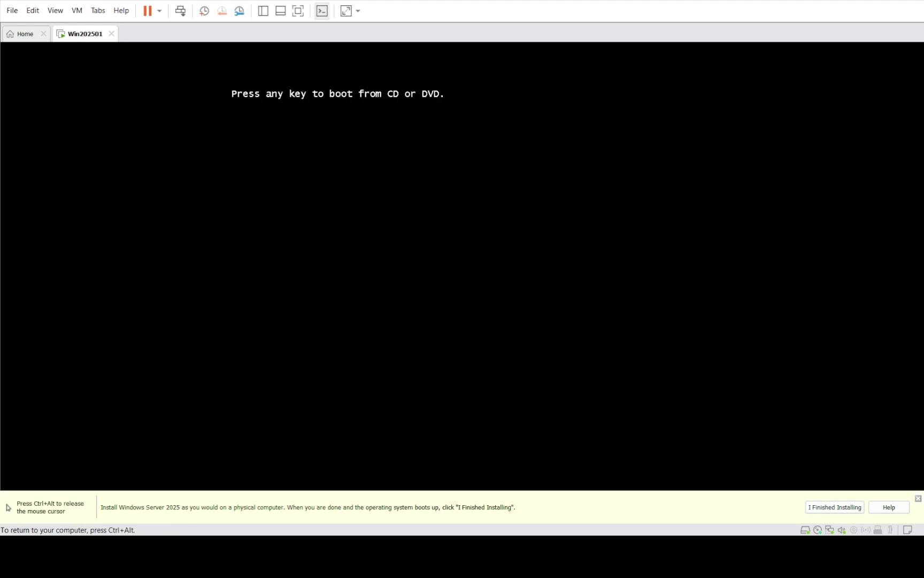
key("Return")
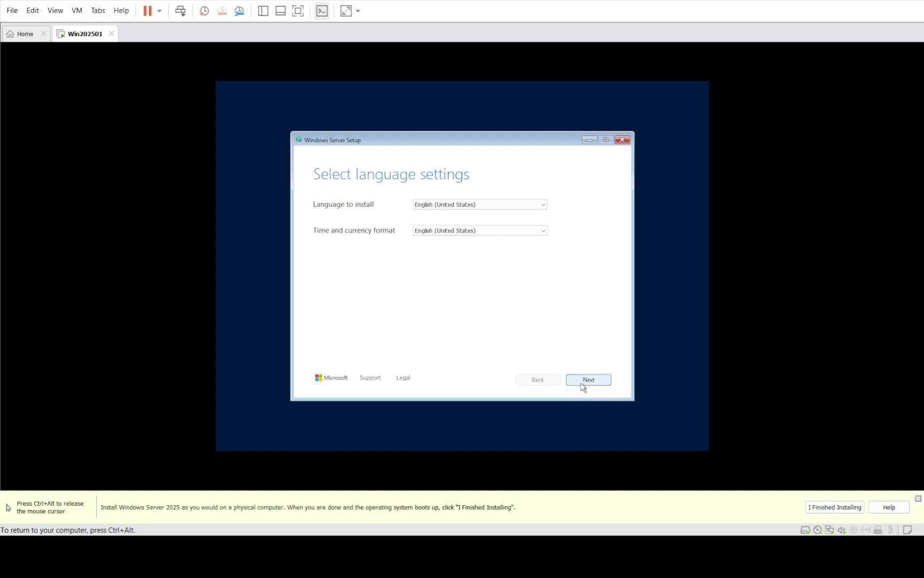
Accept the default language and keyboard settings and agree that everything will be deleted
left_click(582, 385)
left_click(588, 383)
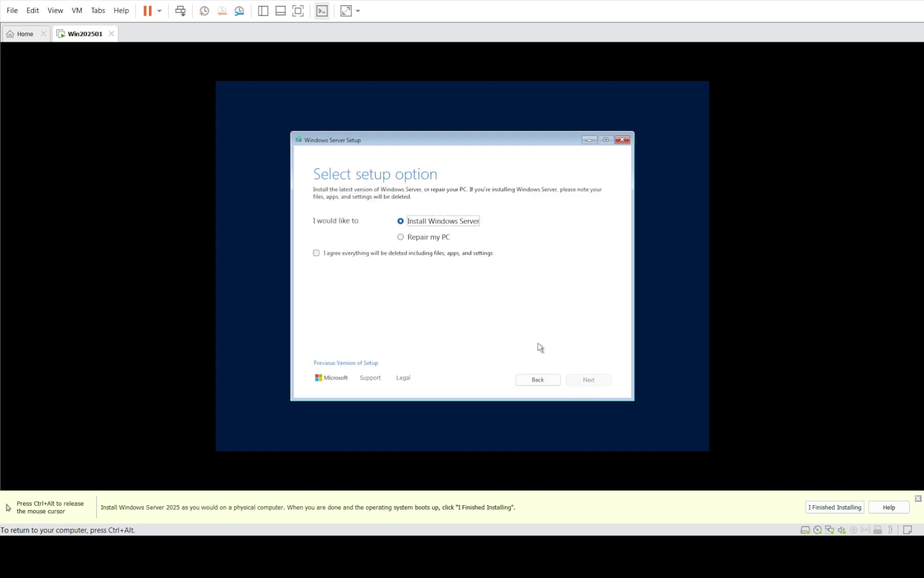
left_click(398, 253)
left_click(397, 255)
left_click(590, 381)
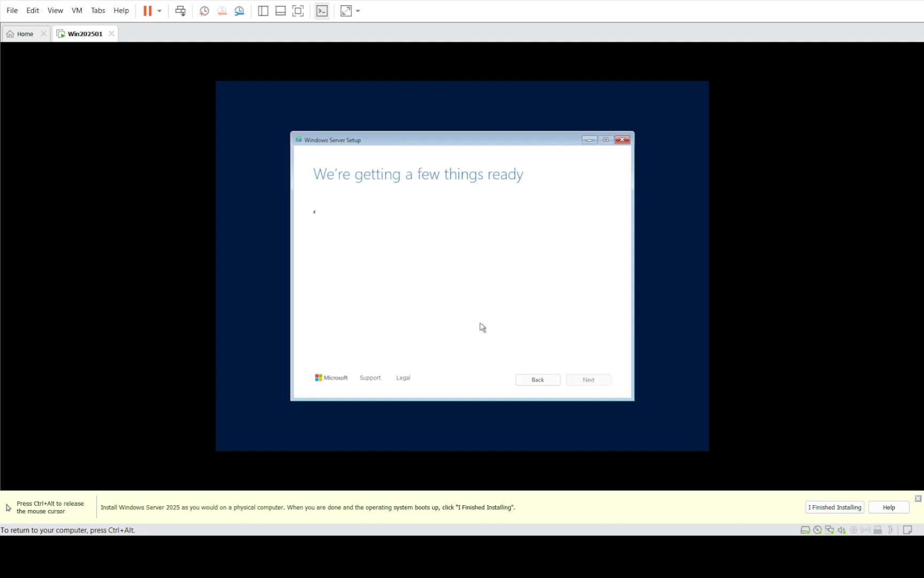
Choose Standard Evaluation (Desktop Experience), accept the license, and install onto Disk 0
left_click(404, 239)
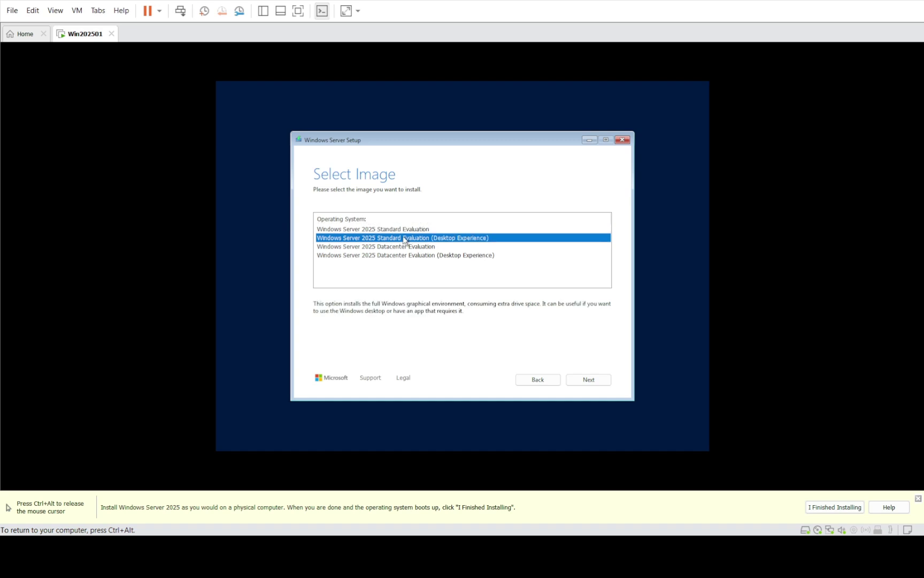
left_click(592, 379)
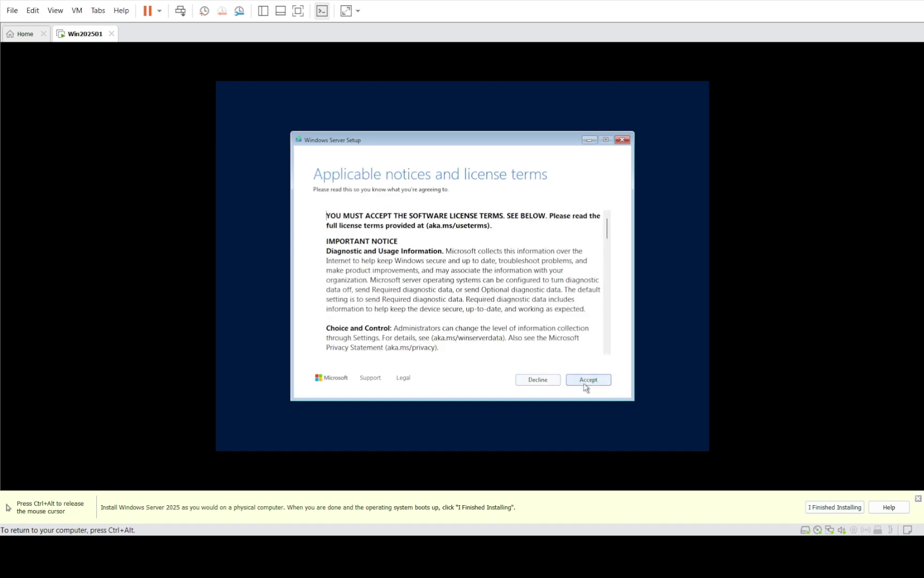
left_click(585, 385)
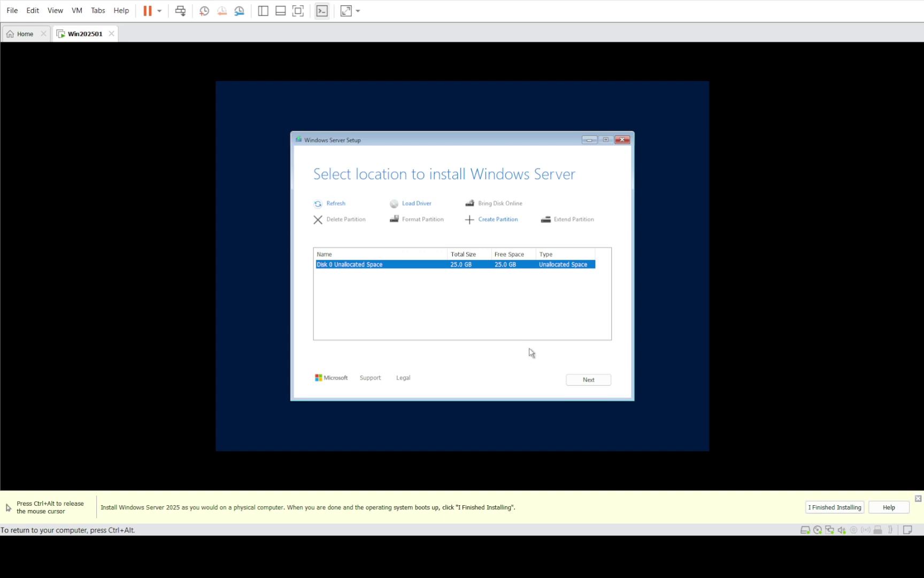
left_click(590, 381)
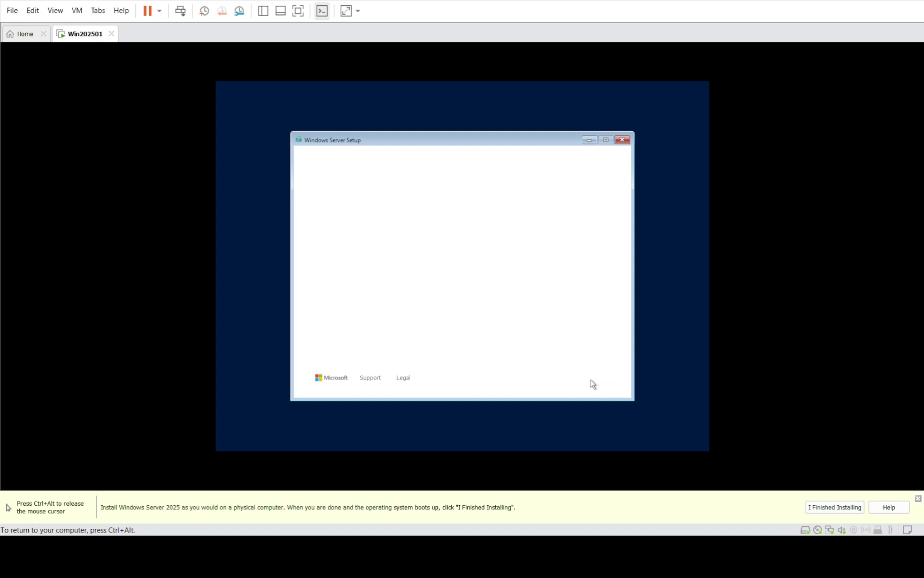
left_click(589, 380)
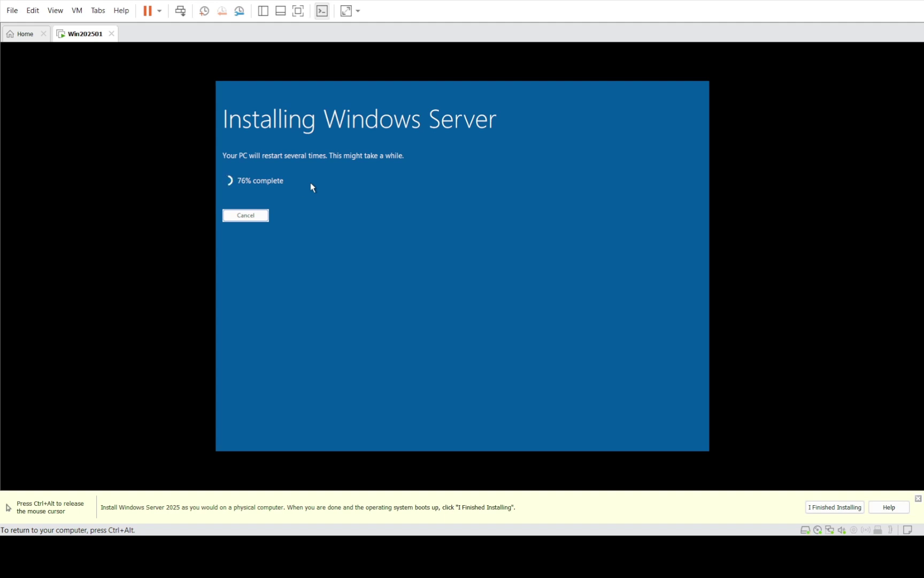
Release input to the host with Ctrl+Alt, then recapture it in the VM as setup restarts
key("ctrl+alt")
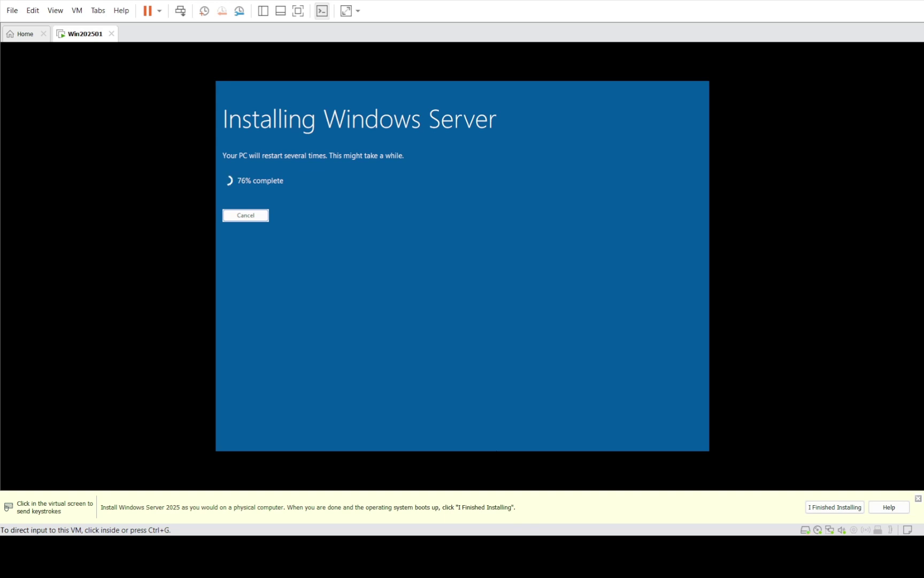
left_click(489, 241)
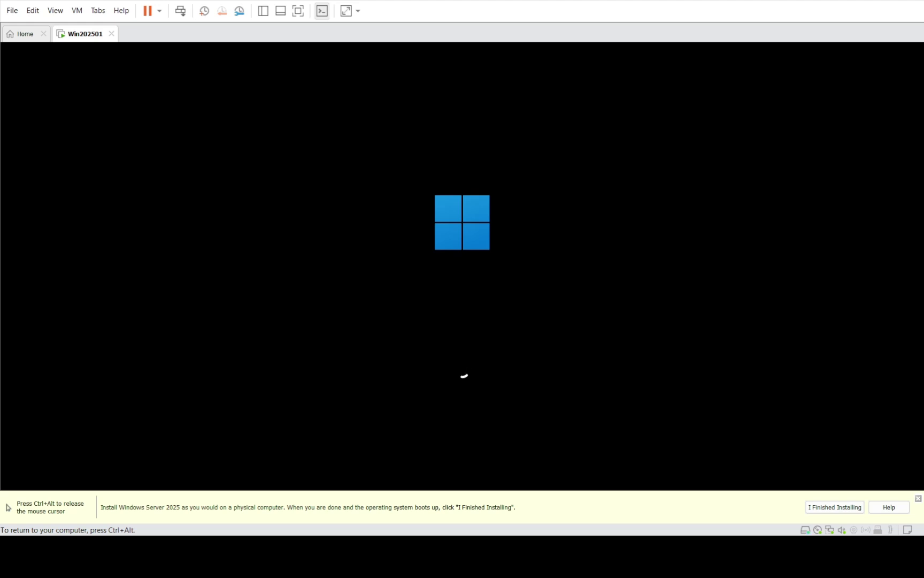
Release and recapture VM input while Windows Server setup continues installing
key("ctrl+alt")
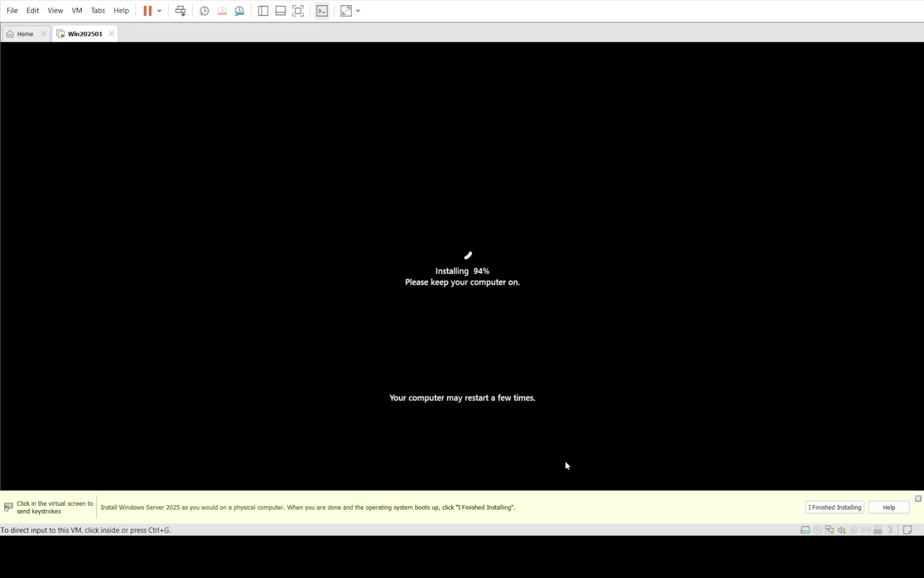
left_click(399, 285)
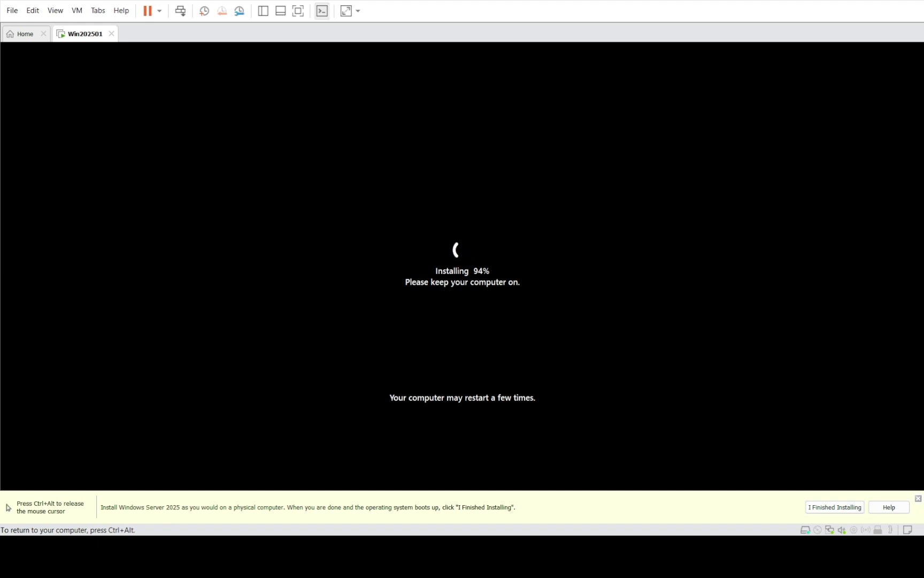
Enter and confirm the Administrator password, finish setup, and release input to the host
key("ctrl+alt")
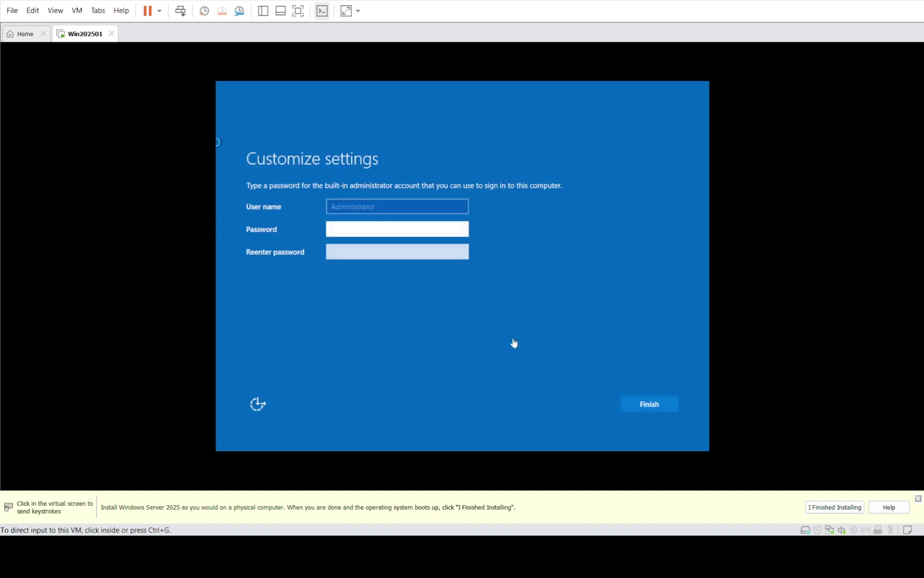
left_click(216, 142)
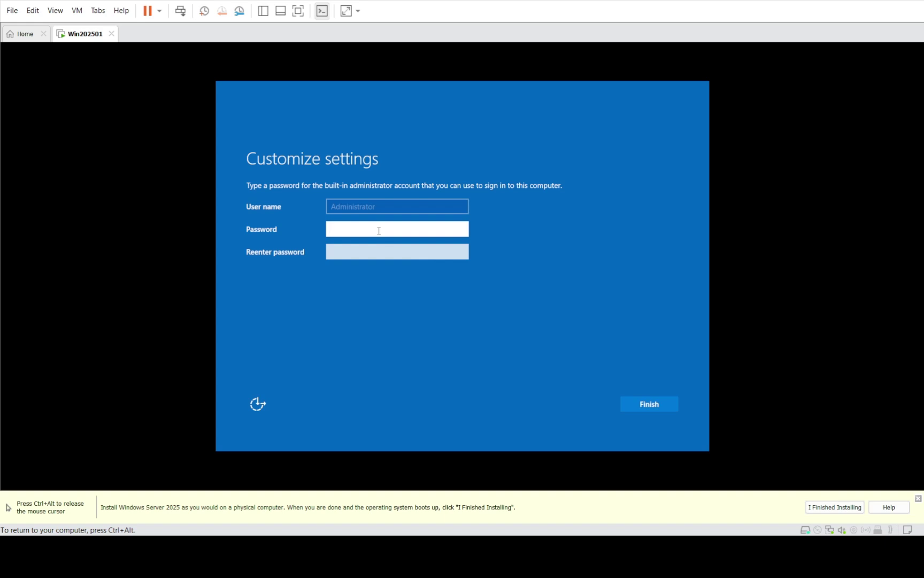
type("P@ssw0rd!")
key("Tab")
type("P@ssw0rd!")
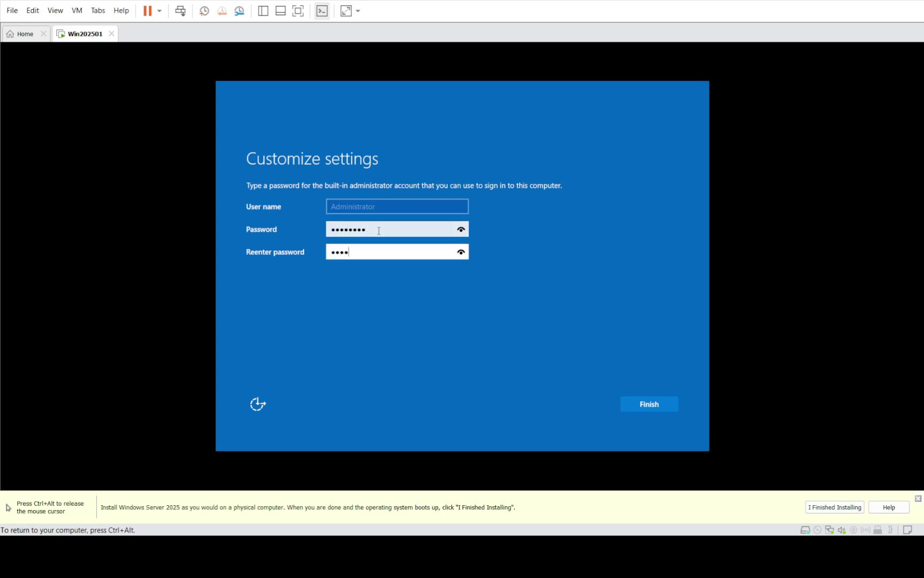
key("Return")
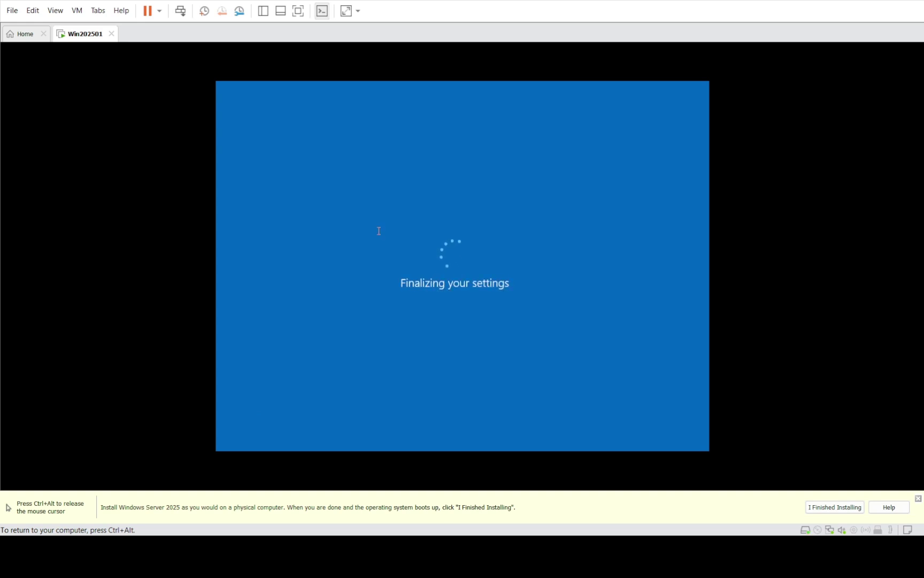
key("ctrl+alt")
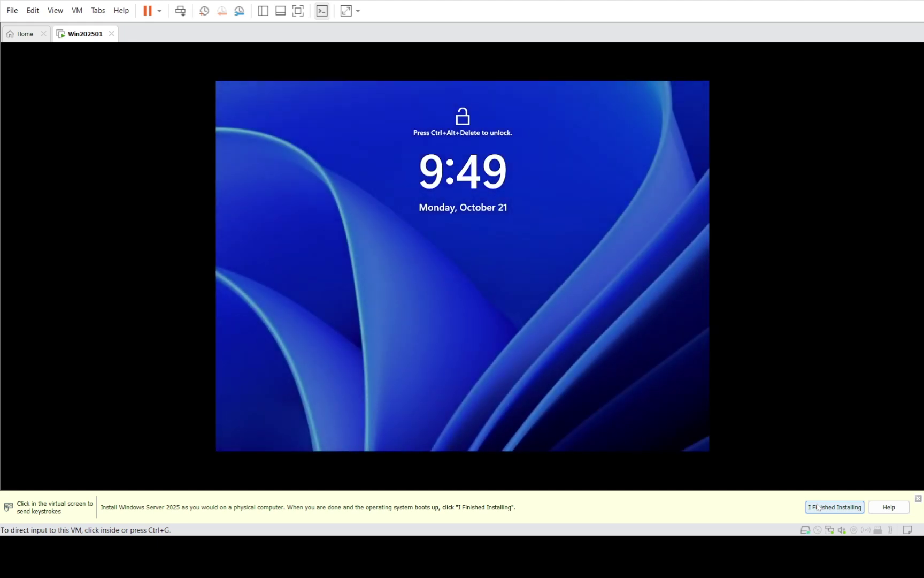
Mark the guest install finished and sign in as Administrator, retyping the password after a rejected attempt
left_click(817, 507)
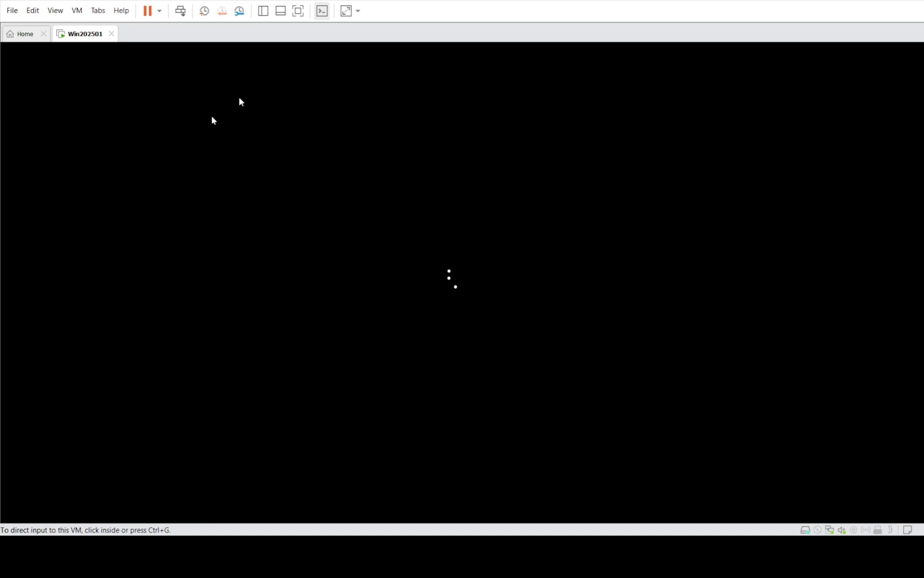
left_click(318, 247)
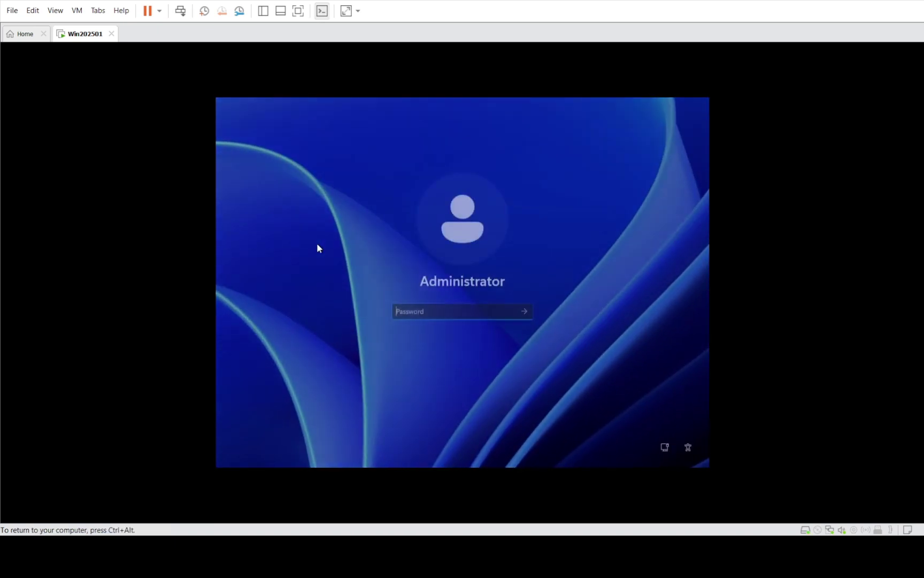
type("Password1")
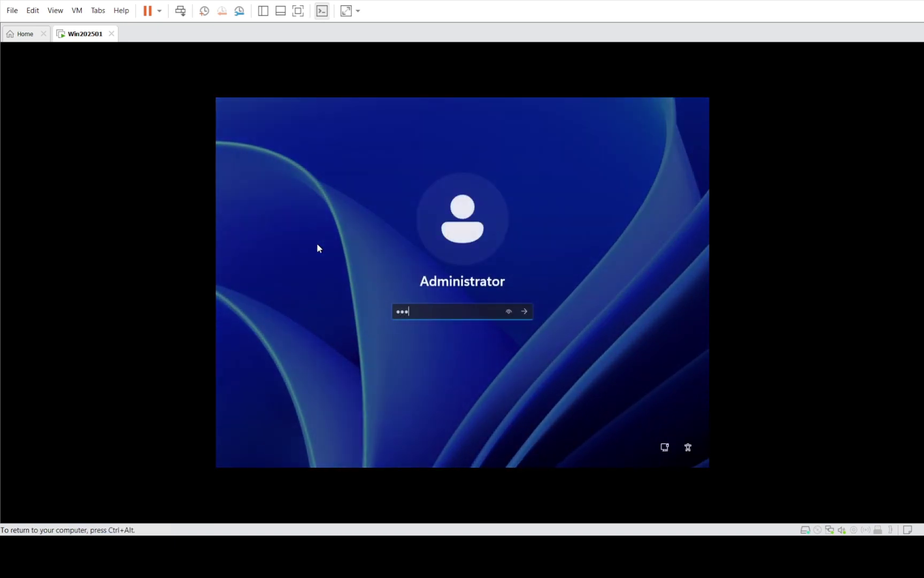
key("Return")
key("Return")
type("P@ssw0rd")
key("Return")
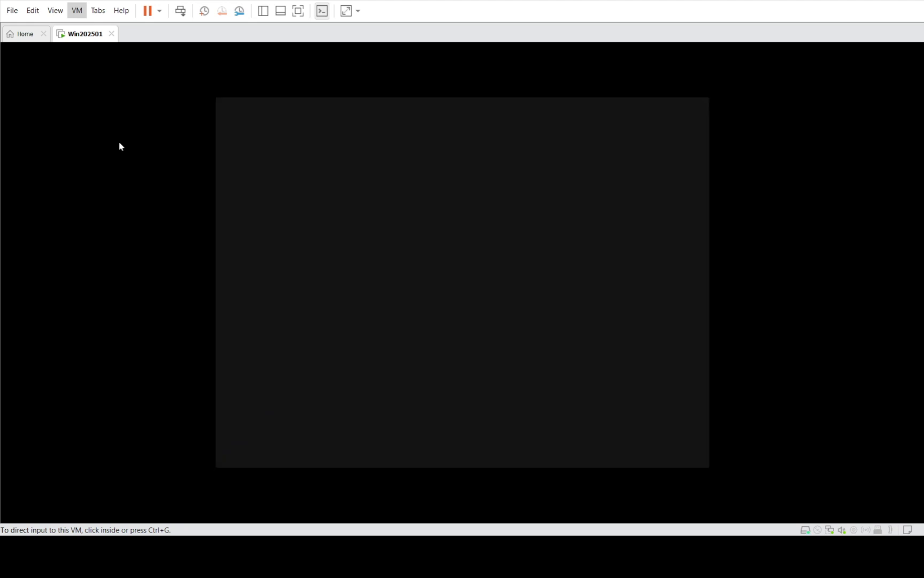
Capture, release and recapture VM input while the guest reaches the diagnostic data privacy page
left_click(119, 146)
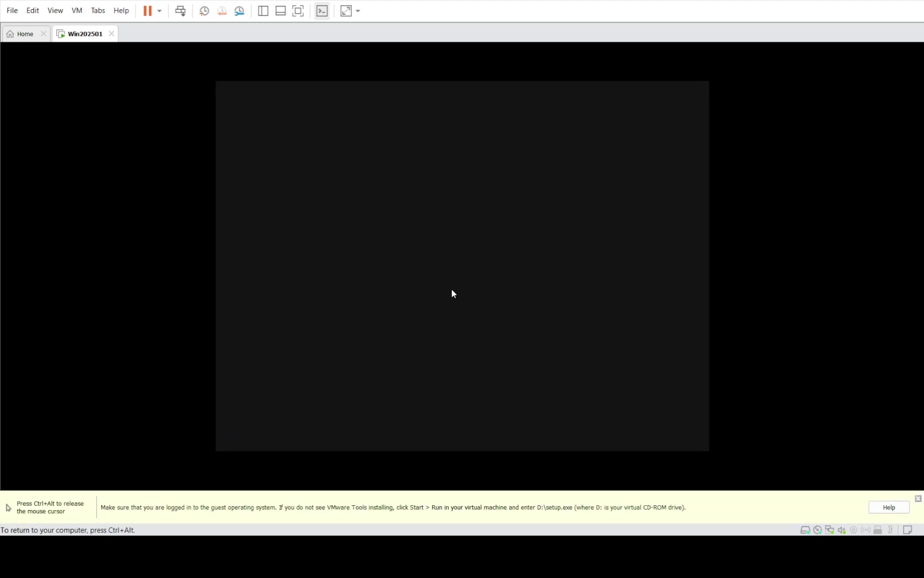
key("ctrl+alt")
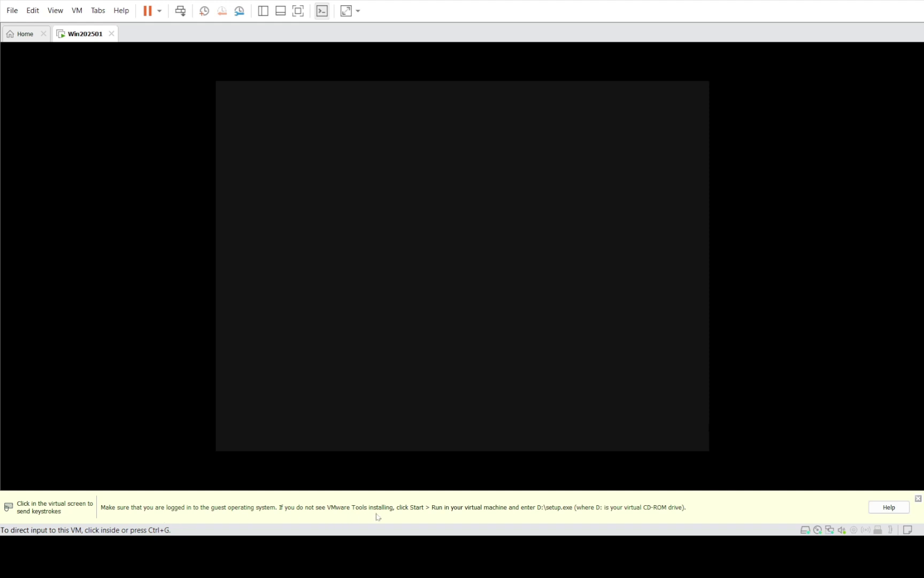
left_click(84, 370)
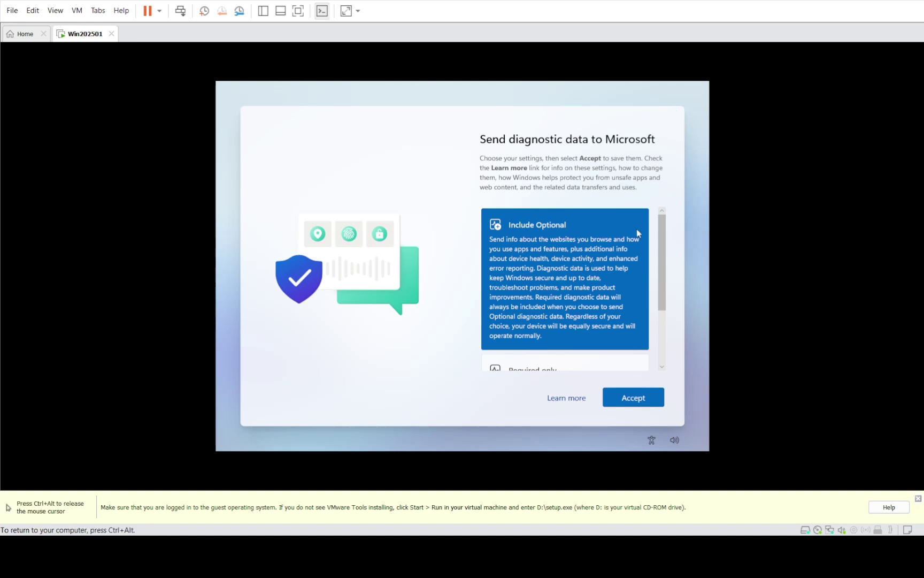
Accept diagnostic settings, suppress and close the Azure Arc dialog, and close Server Manager
left_click(628, 405)
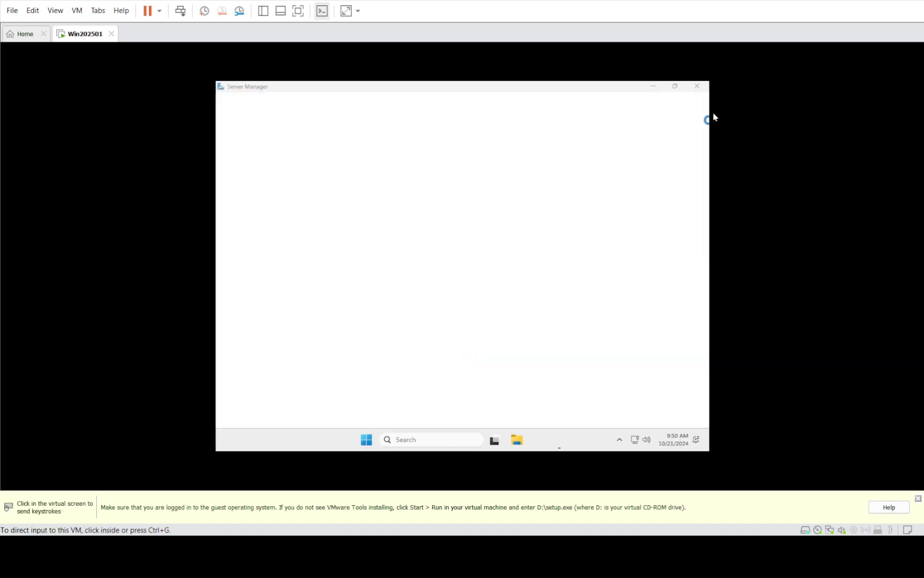
left_click(321, 235)
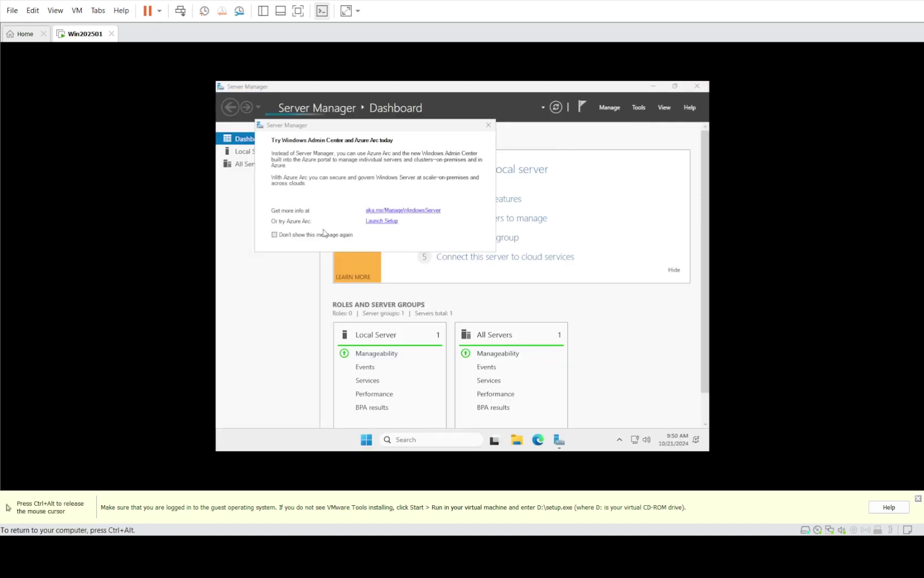
left_click(489, 125)
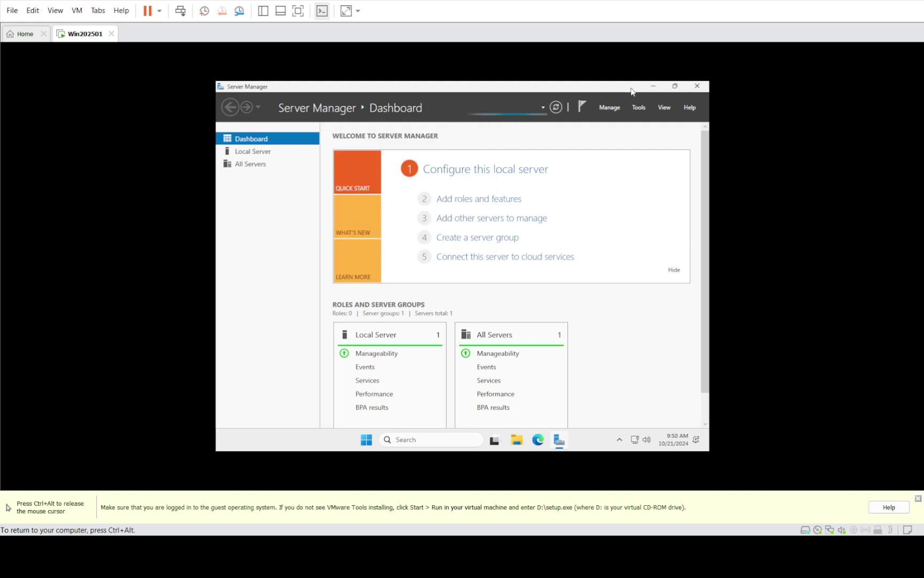
left_click(698, 86)
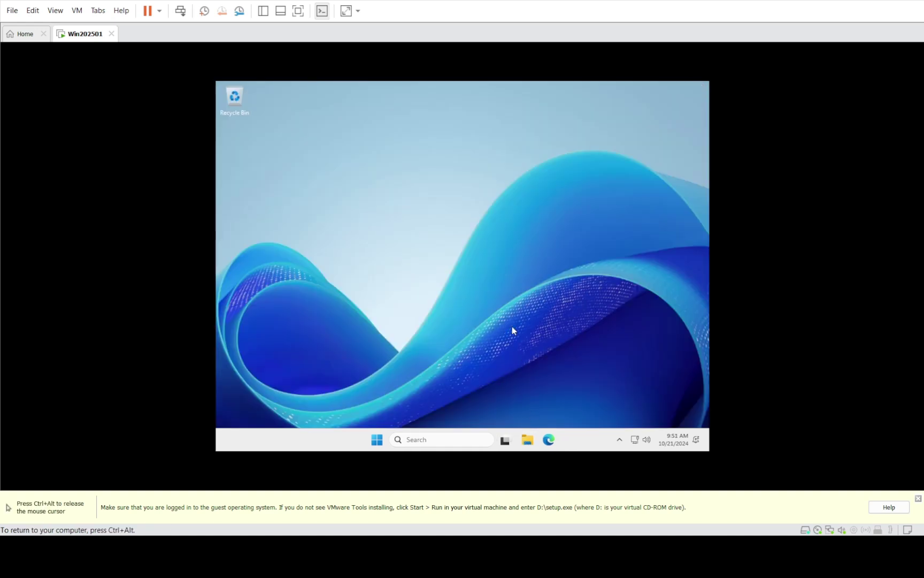
Launch the setup64 VMware Tools installer from DVD Drive (D:) in File Explorer
key("super+e")
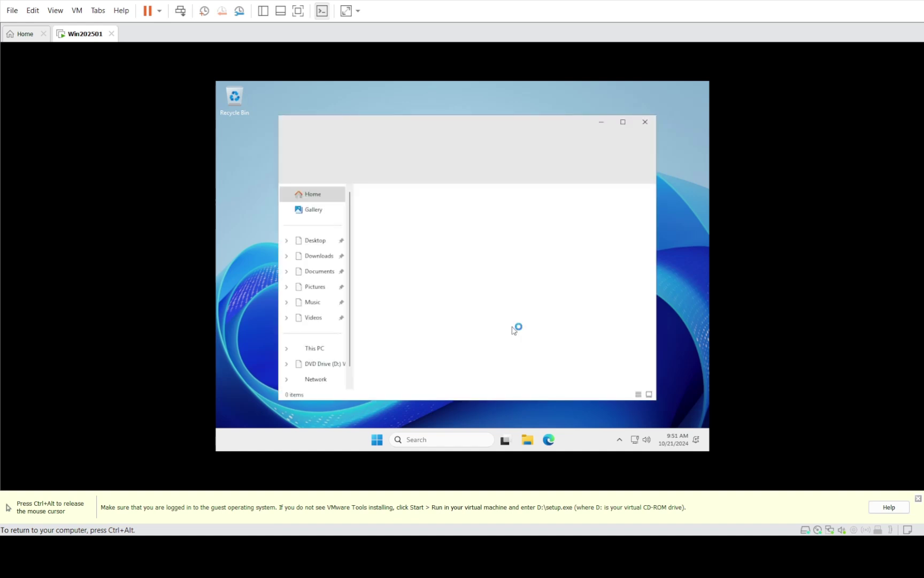
left_click(321, 367)
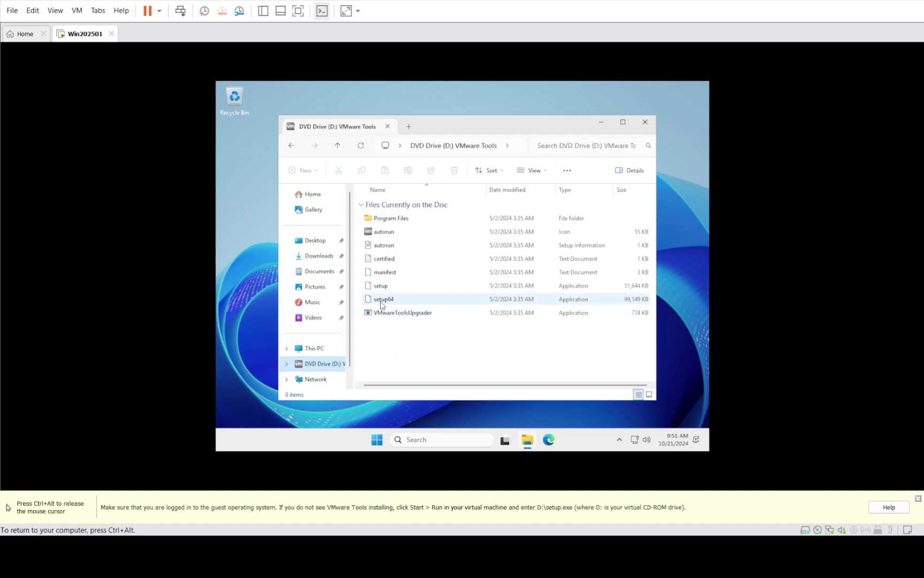
left_click(384, 301)
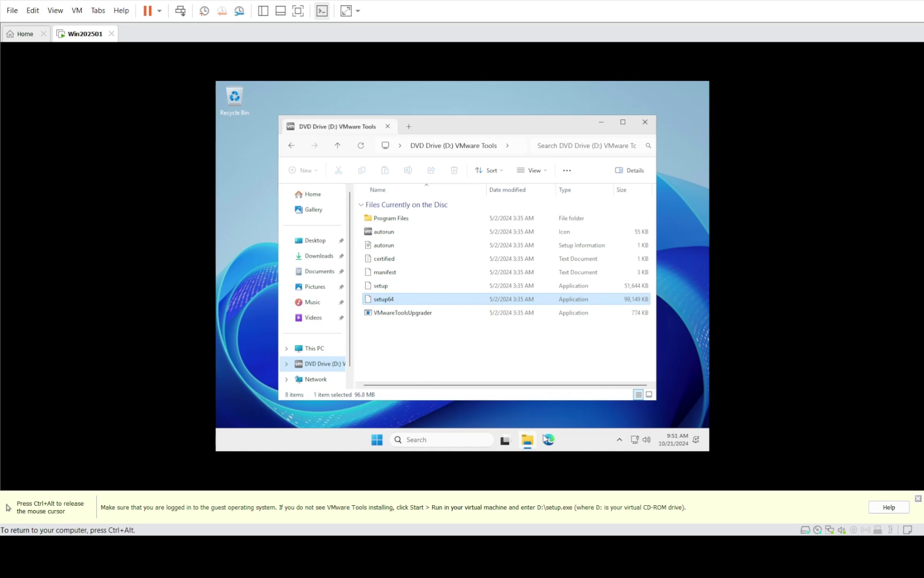
mouse_move(526, 443)
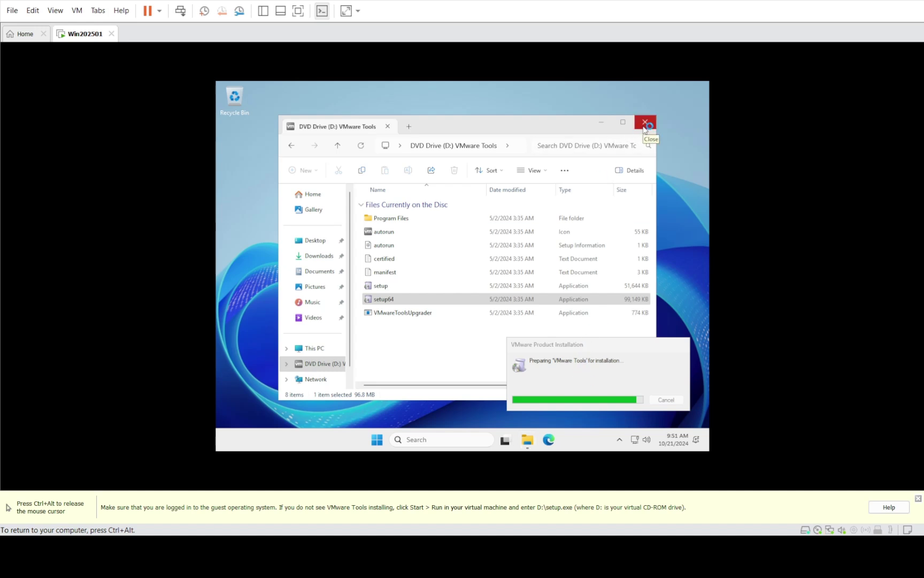
Close the file window and run the VMware Tools wizard with Typical setup through to Install
left_click(646, 124)
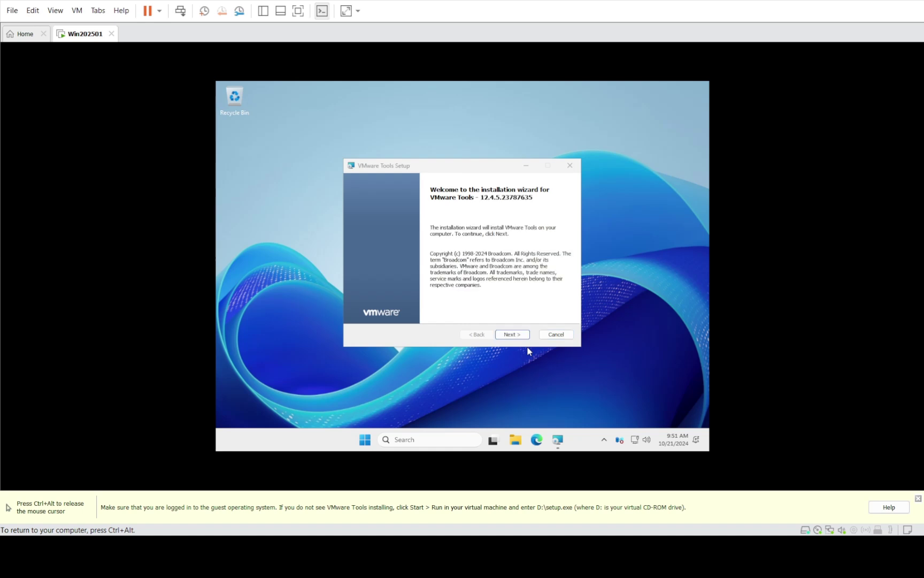
left_click(507, 336)
left_click(508, 335)
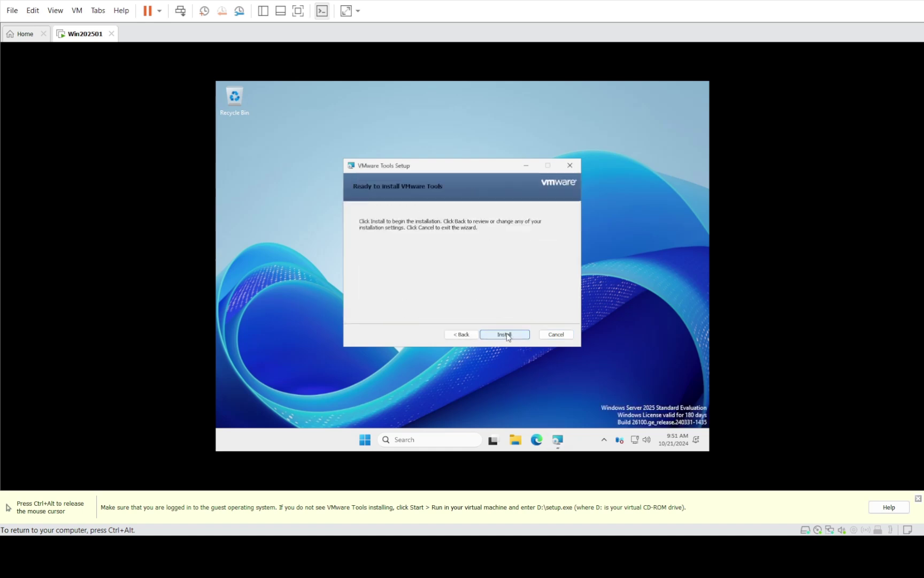
left_click(508, 335)
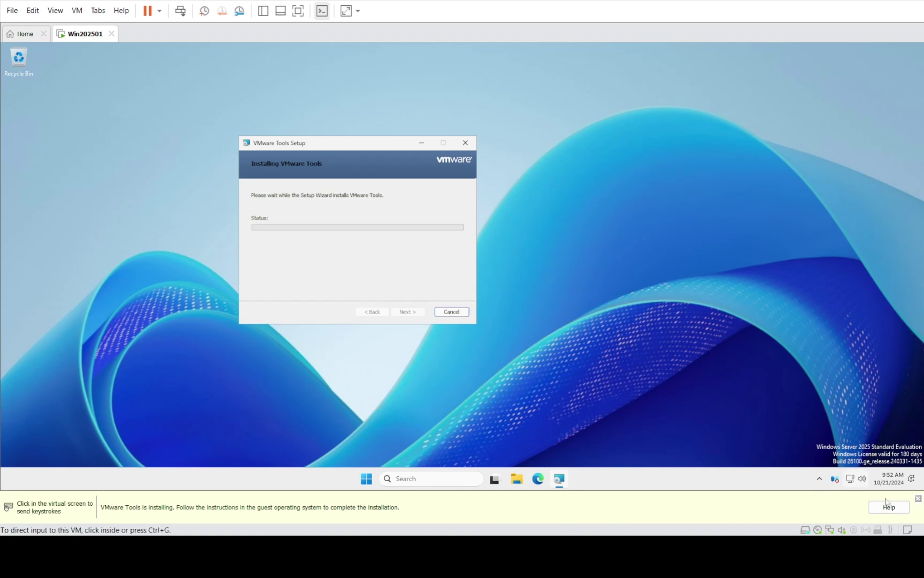
Finish the VMware Tools installer and restart the Win202501 guest to apply it
left_click(327, 229)
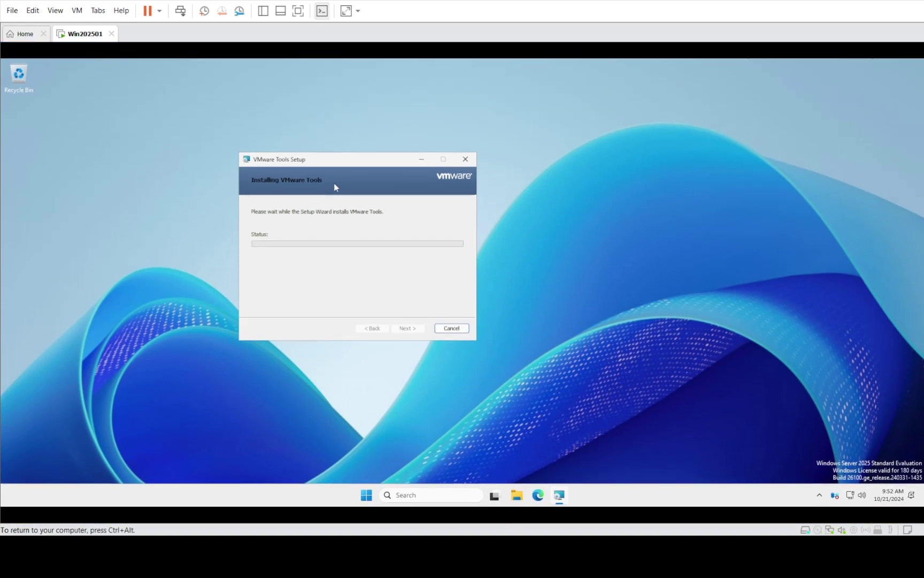
left_click(409, 327)
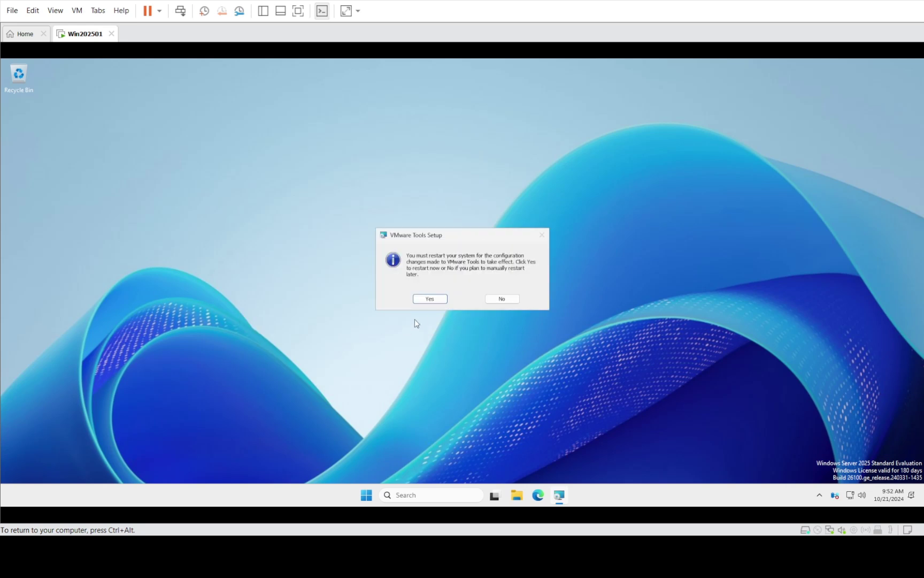
left_click(430, 299)
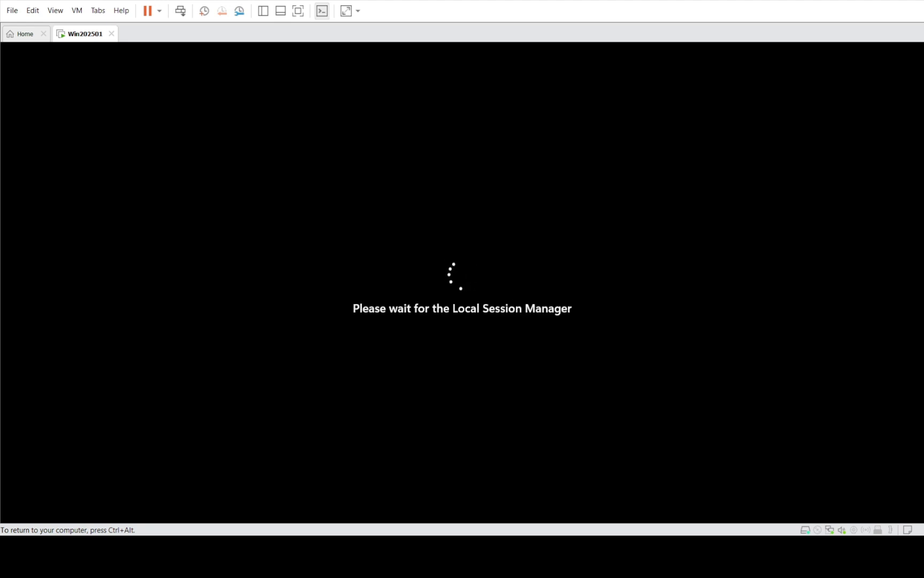
Sign in to the restarted guest as Administrator with Ctrl+Alt+Insert and the account password
key("ctrl+alt")
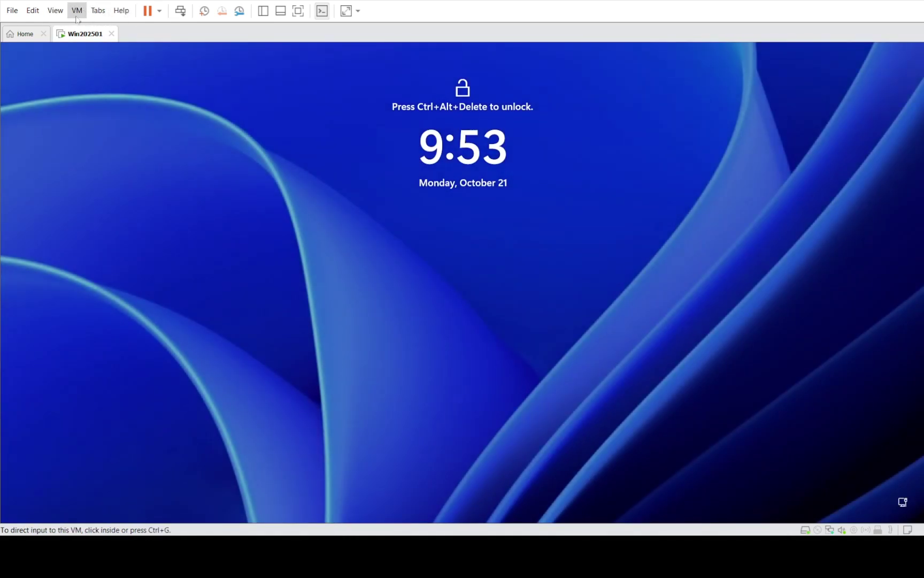
key("ctrl+alt+Insert")
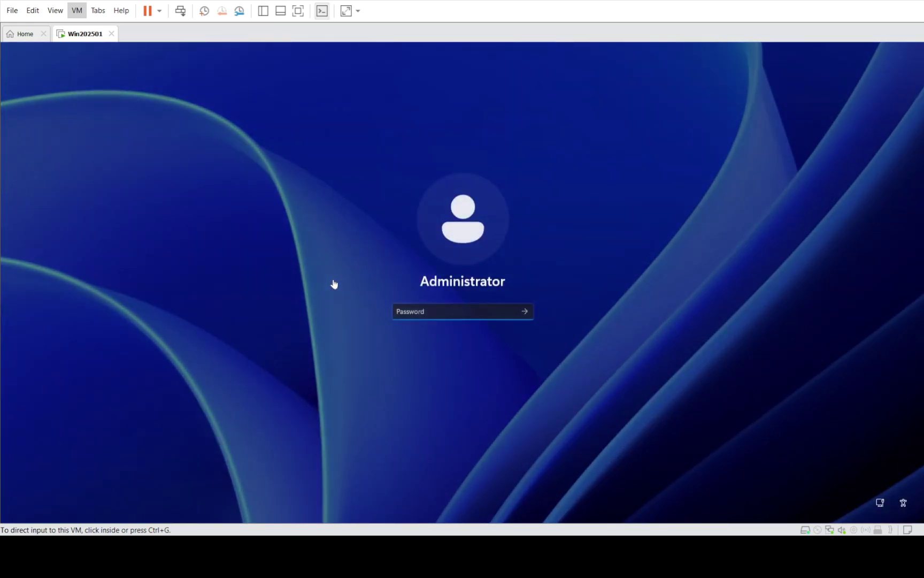
left_click(476, 313)
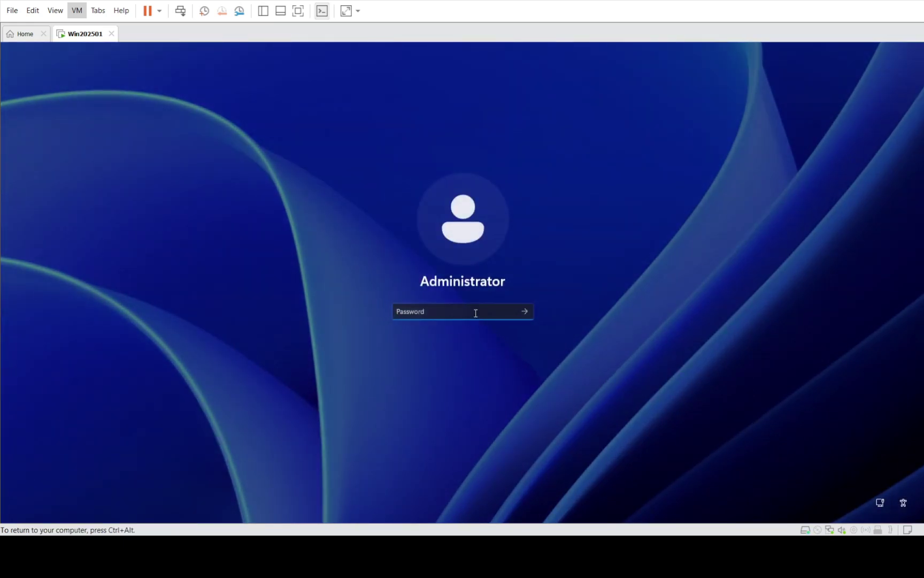
type("********")
key("Return")
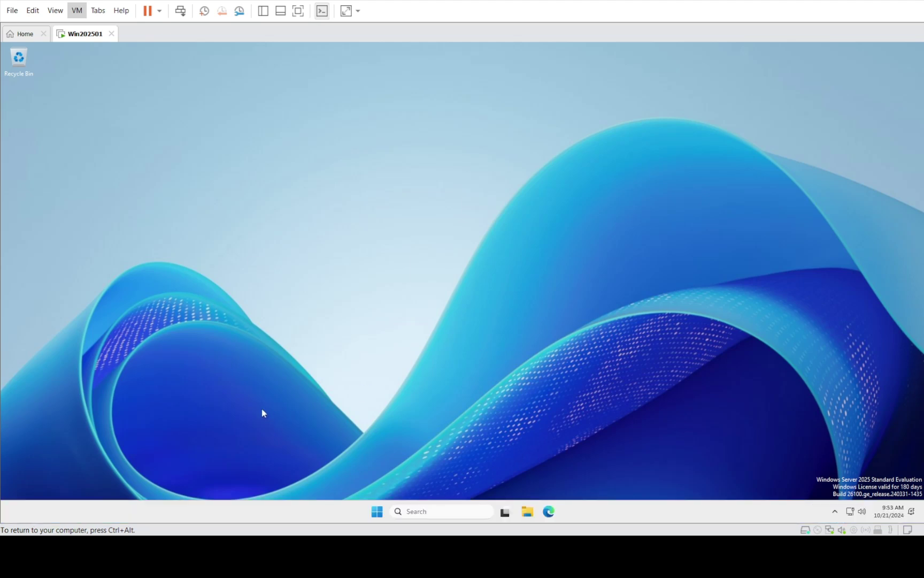
Check About Windows via Run: Windows Server version 24H2, OS Build 26100.1, then close it
right_click(377, 510)
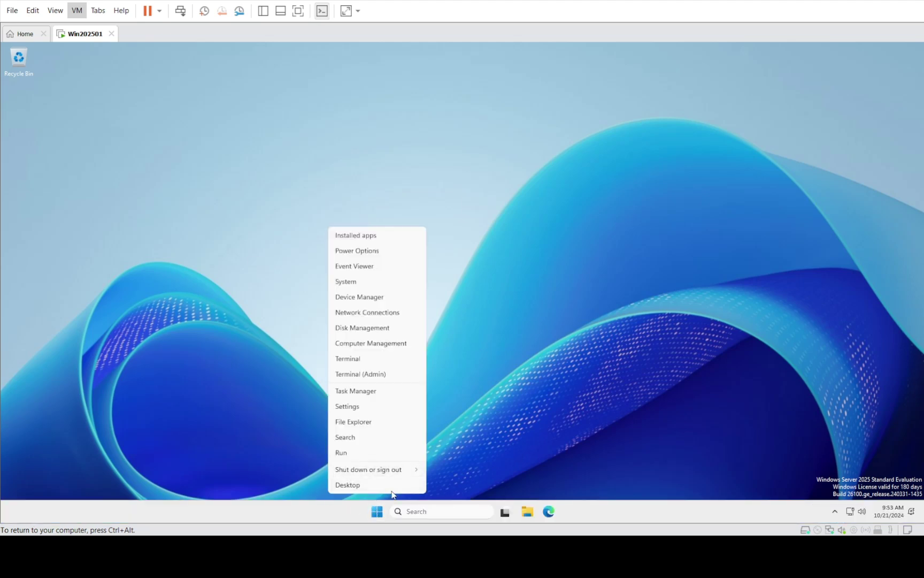
left_click(365, 458)
type("ncpa.cpl")
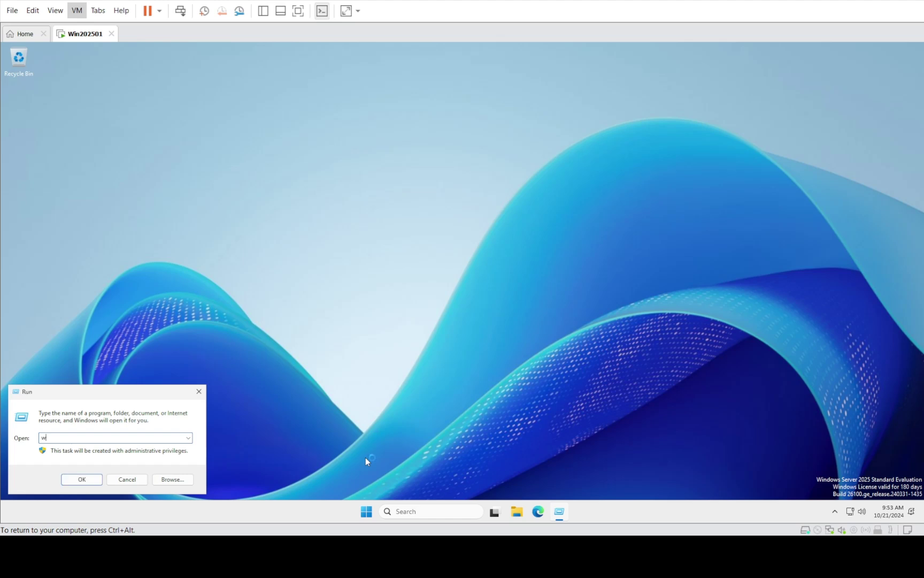
key("Return")
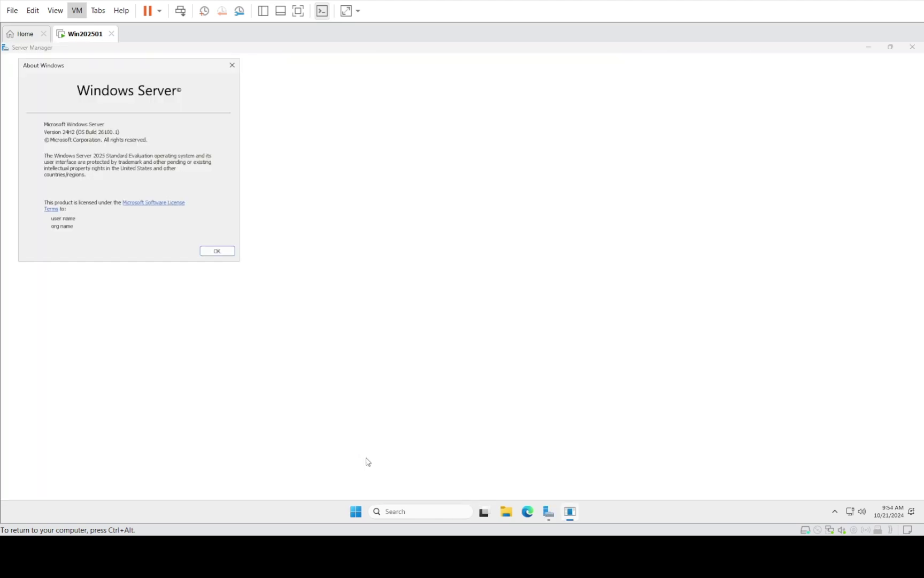
left_click(217, 251)
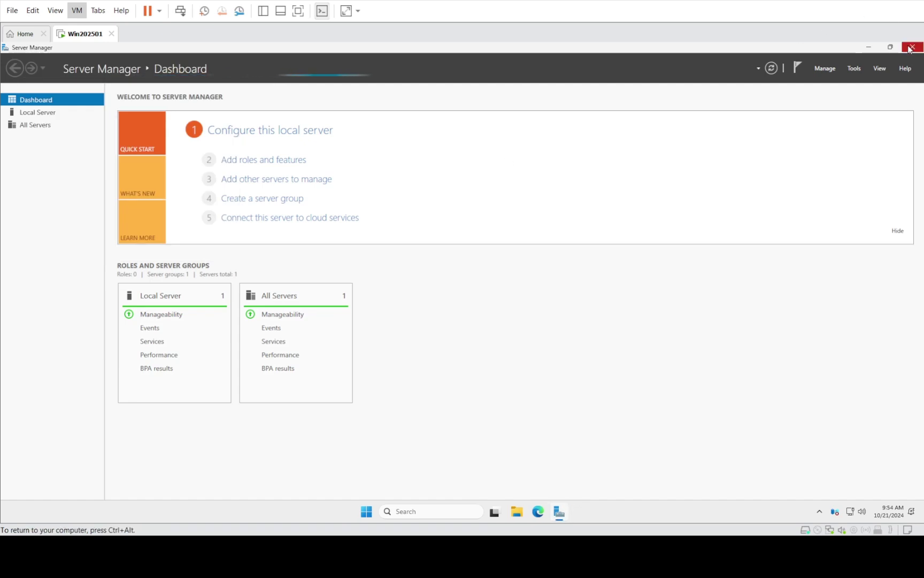
Launch an administrator Command Prompt through the Run dialog with cmd
right_click(374, 508)
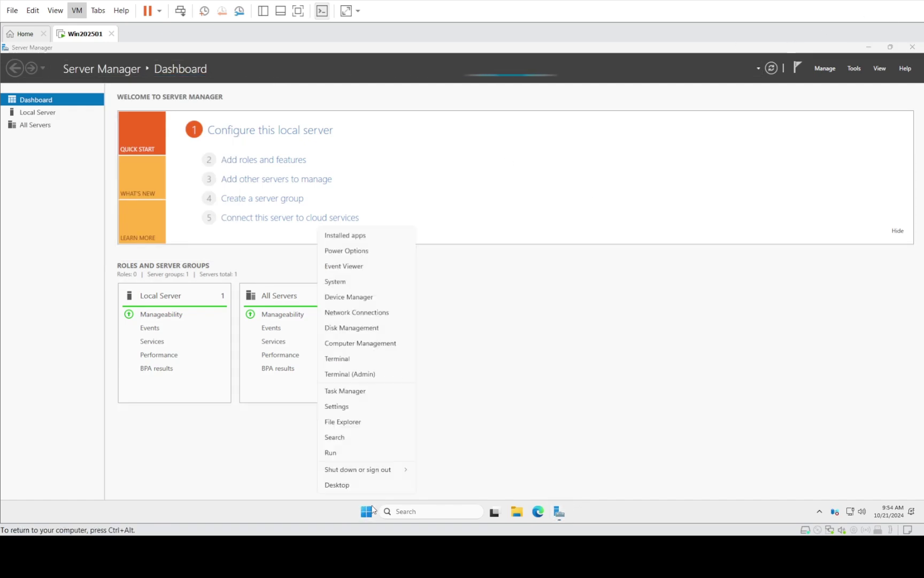
left_click(351, 451)
type("cmd")
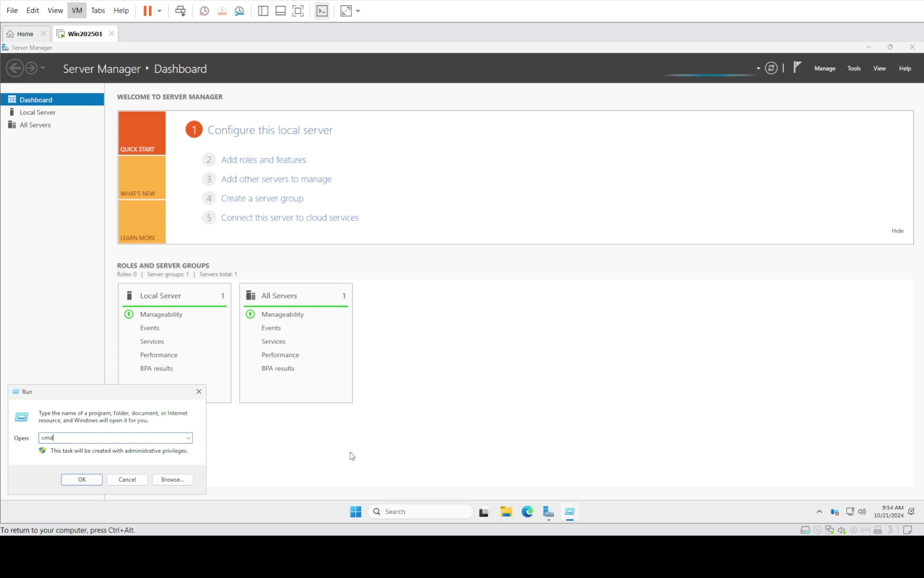
key("Return")
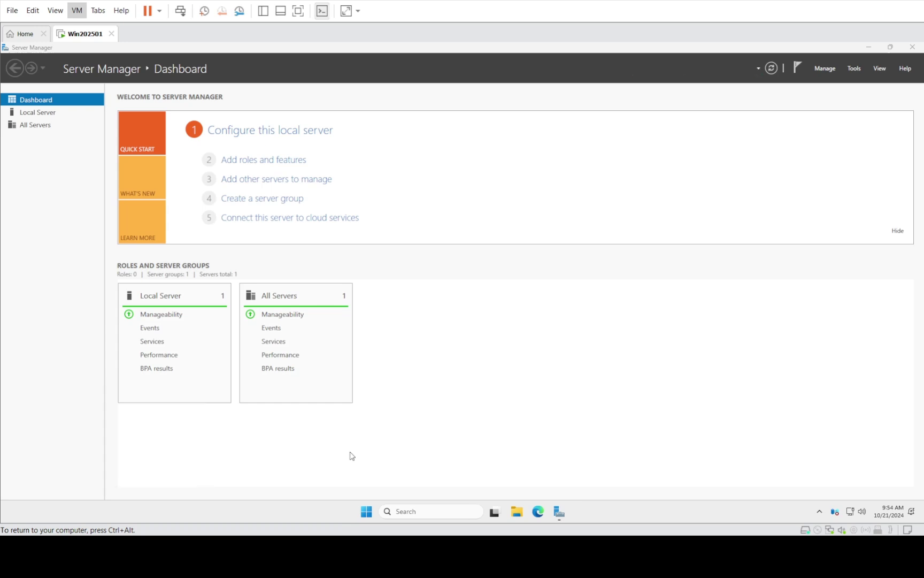
right_click(362, 515)
left_click(340, 452)
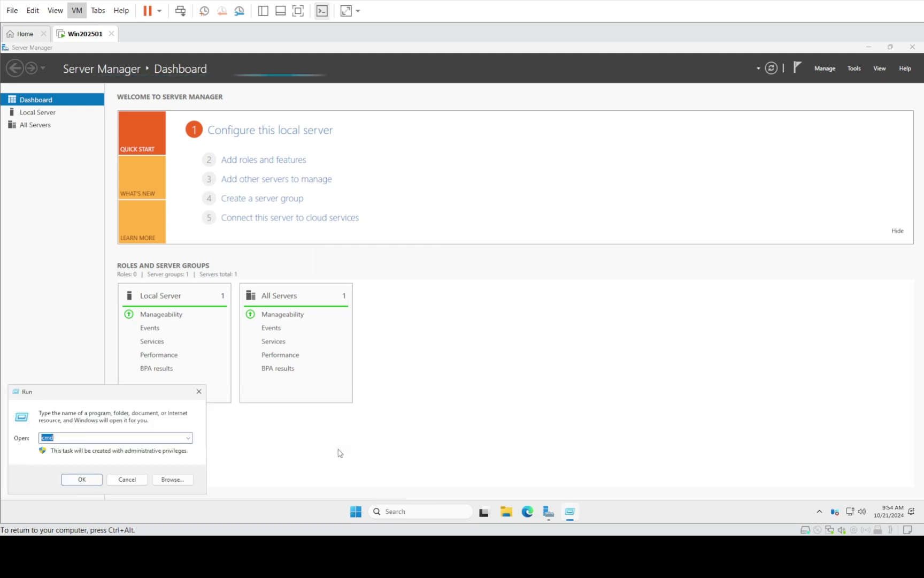
key("Return")
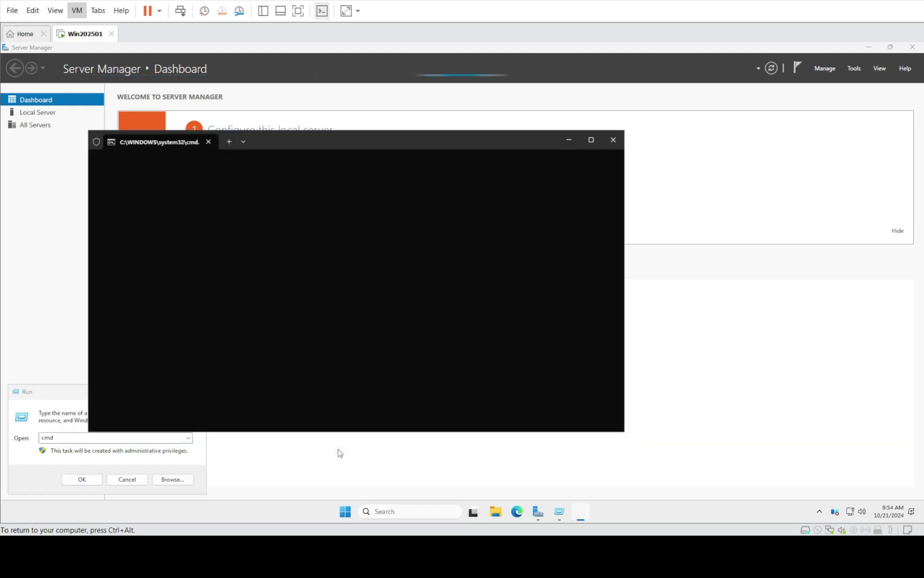
Run ipconfig, showing IPv4 192.168.58.137, mask 255.255.255.0, gateway 192.168.58.2
key("Return")
type("i")
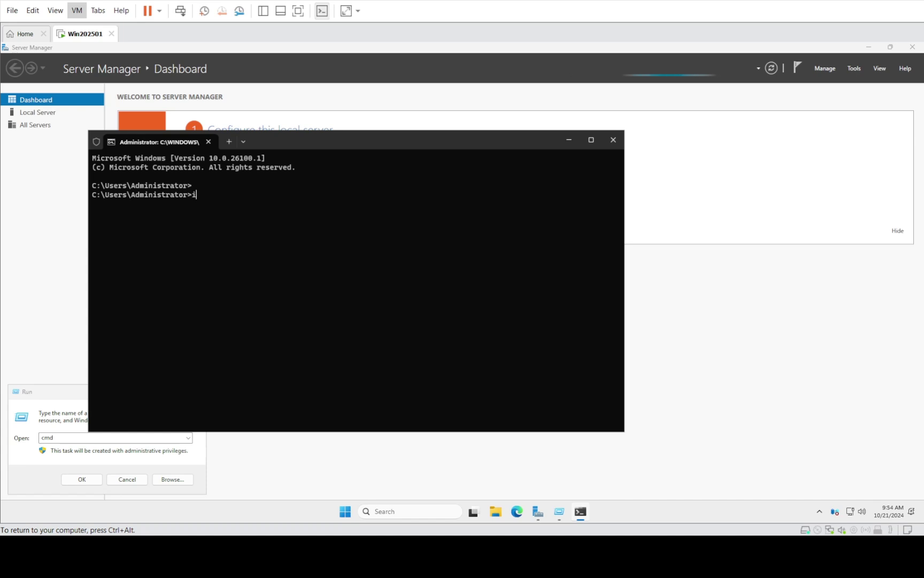
type("pconfig")
key("BackSpace")
key("BackSpace")
key("BackSpace")
key("BackSpace")
type("nfig")
key("Return")
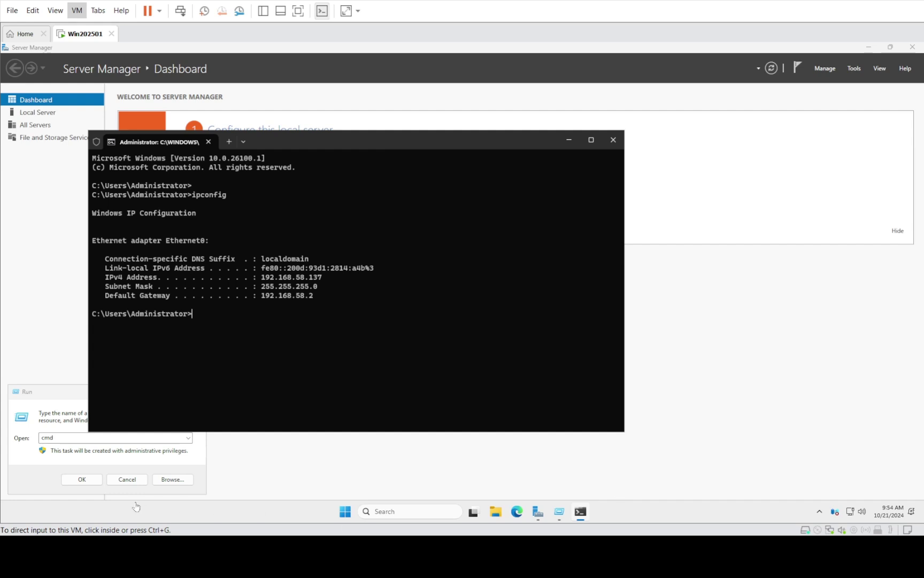
Sign out of the Administrator session from the Start quick-link menu and recapture the VM
right_click(346, 511)
mouse_move(374, 474)
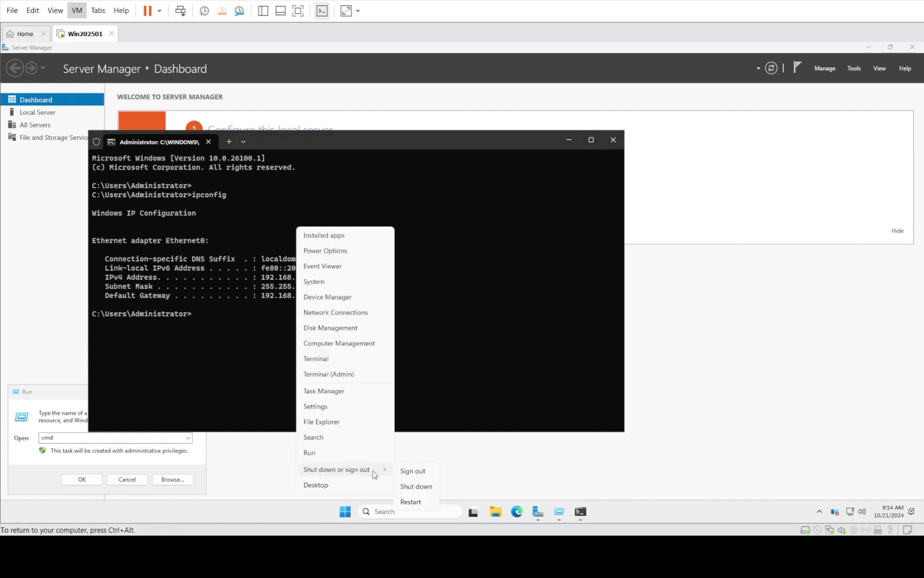
left_click(417, 470)
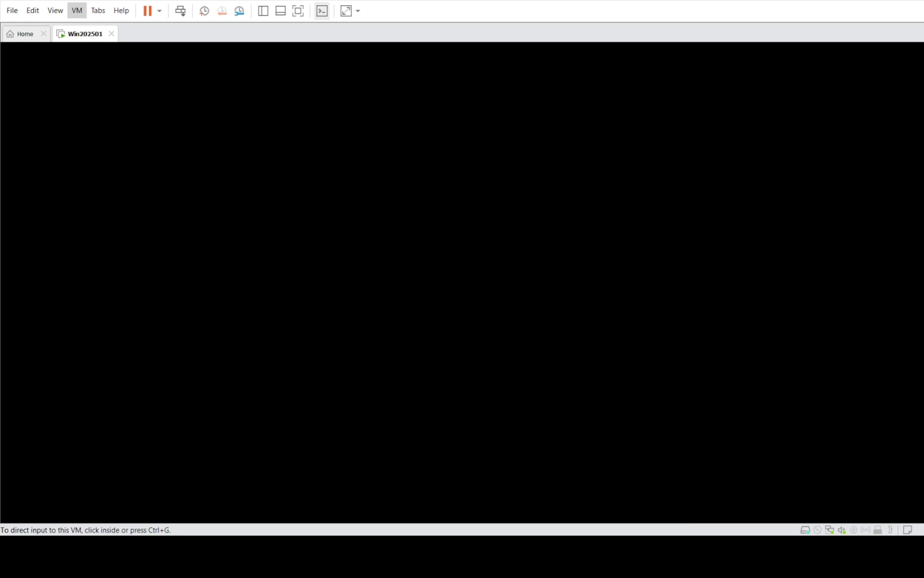
left_click(298, 354)
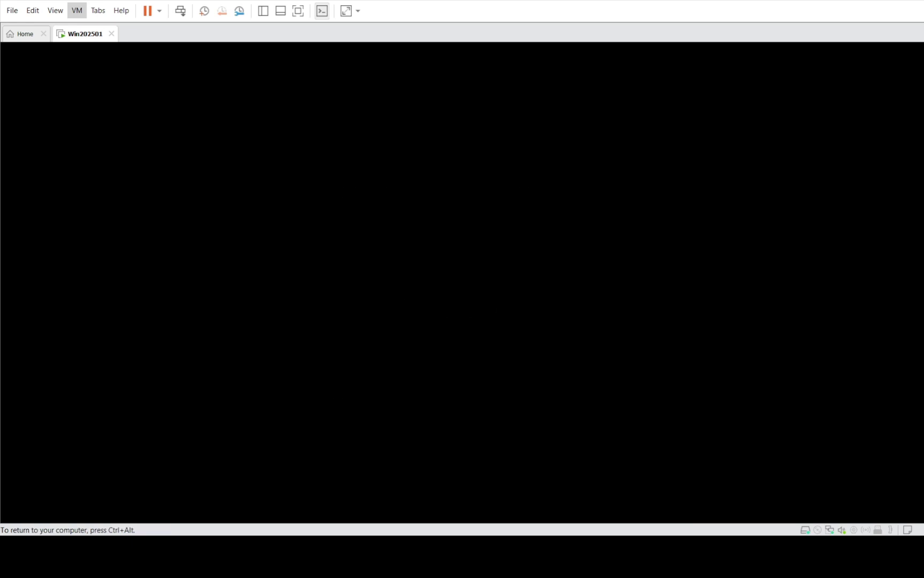